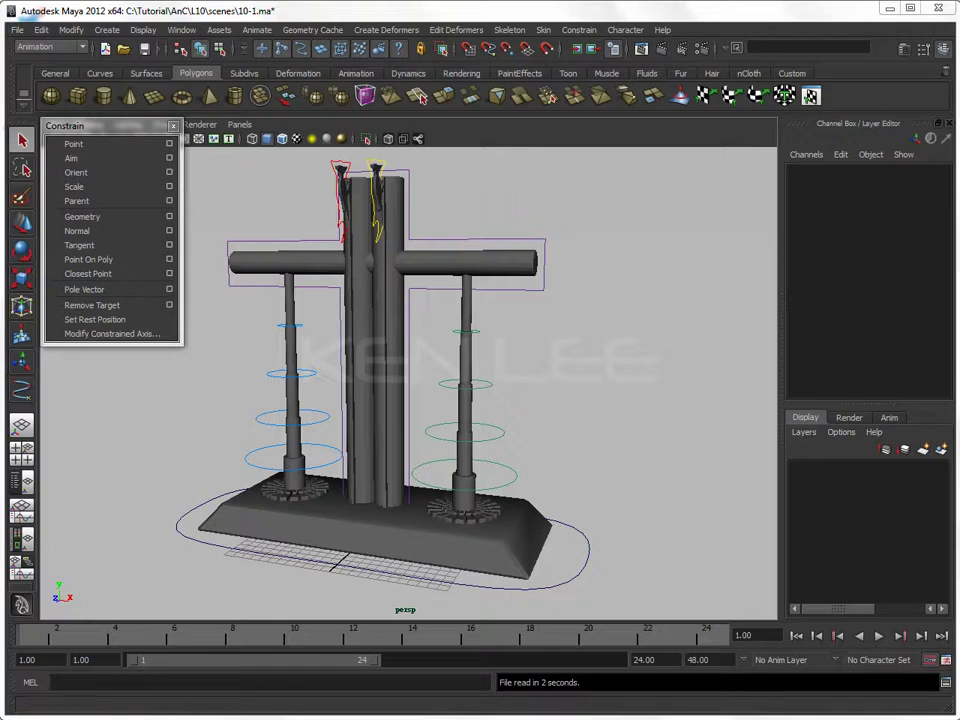
Step: Save the scene over the existing Seed.ma, confirming the replace and the Student Version notice
{"action": "left_click", "coordinate": [17, 29]}
{"action": "left_click", "coordinate": [40, 97]}
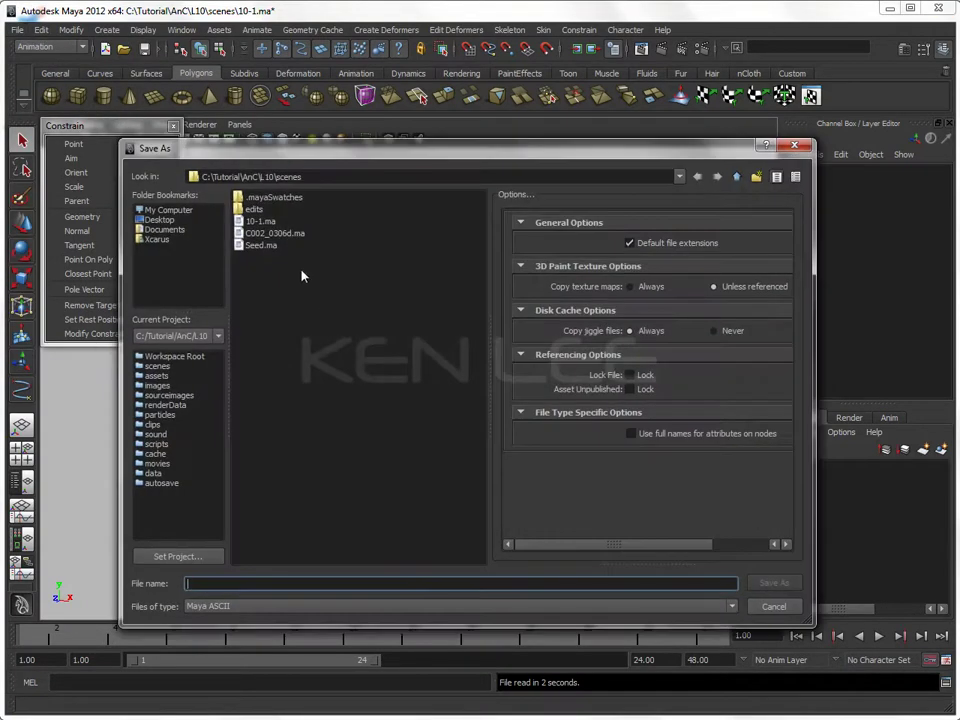
{"action": "left_click", "coordinate": [261, 246]}
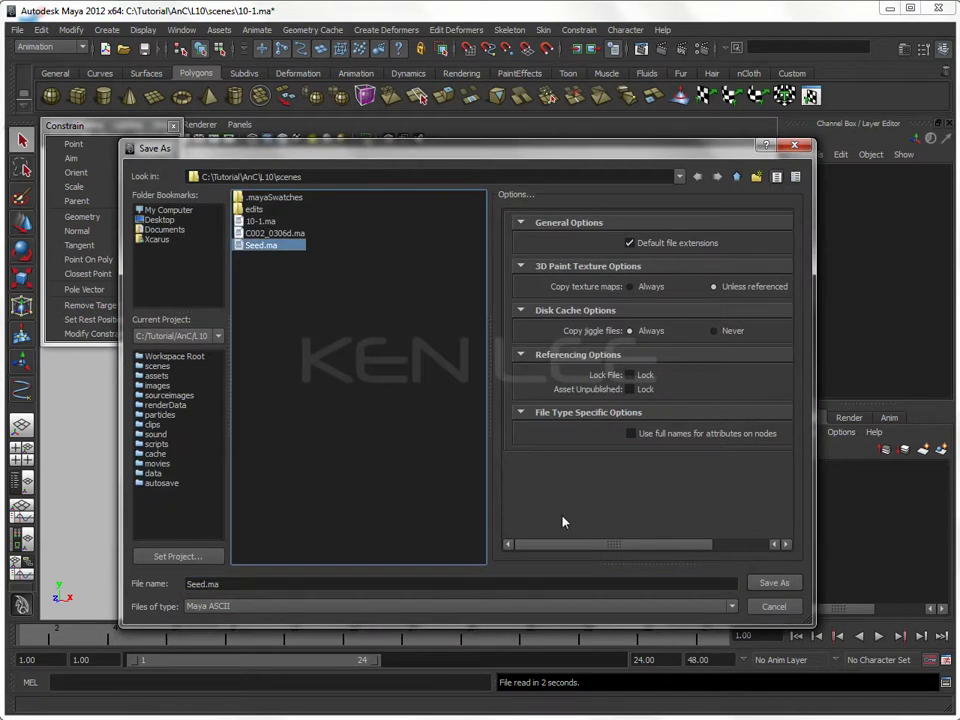
{"action": "left_click", "coordinate": [774, 583]}
{"action": "left_click", "coordinate": [447, 408]}
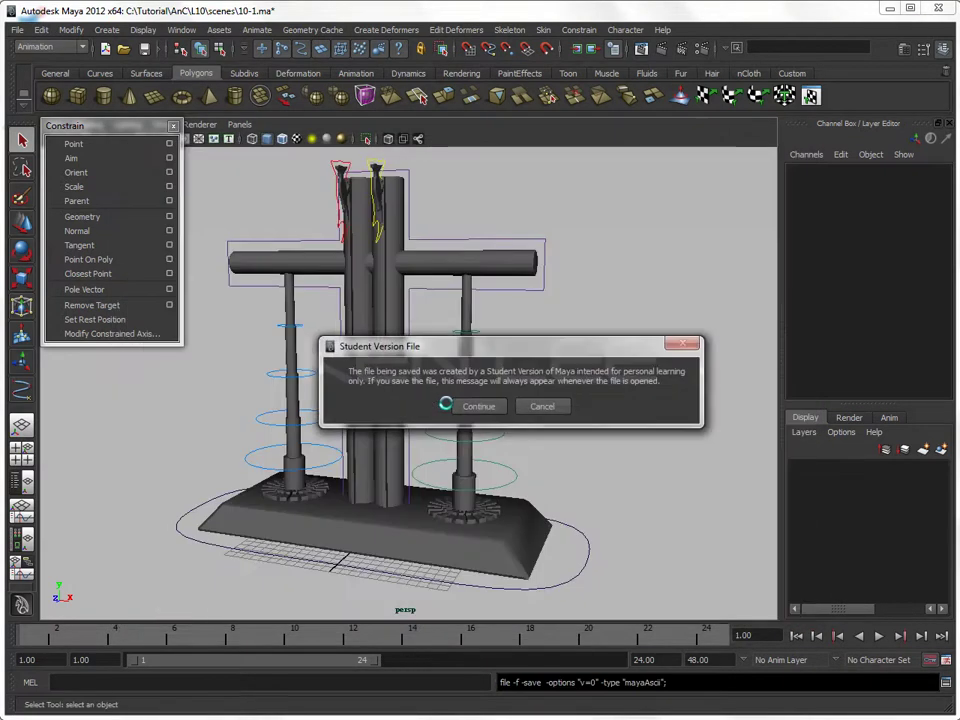
{"action": "left_click", "coordinate": [463, 405]}
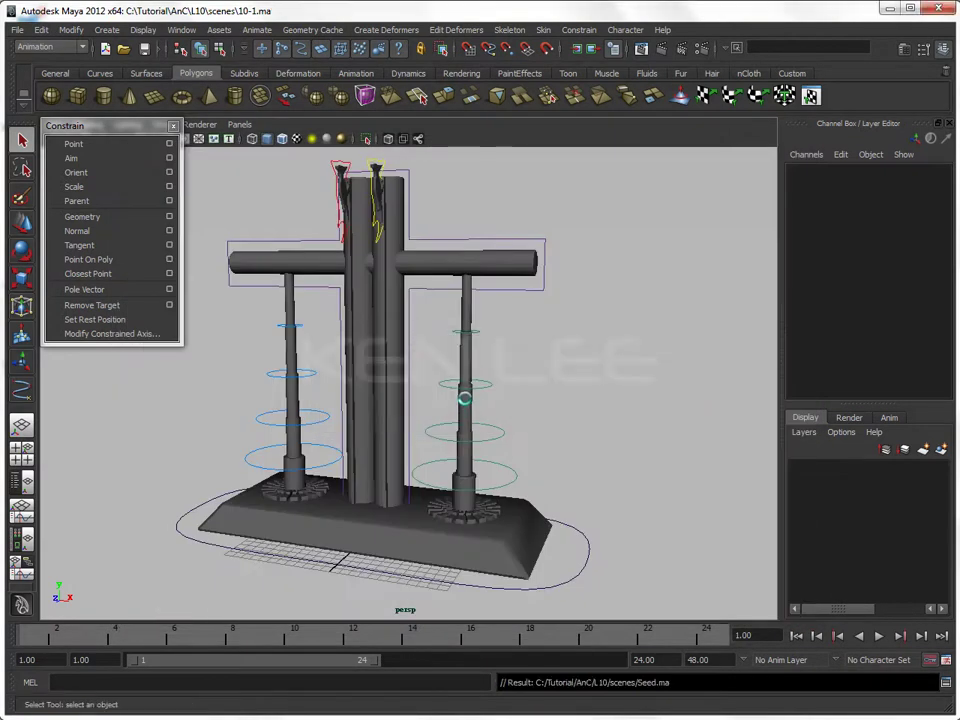
Step: Open C002_0306d.ma, dismiss the Student Version notice, and tumble the view down onto the office
{"action": "left_click", "coordinate": [125, 51]}
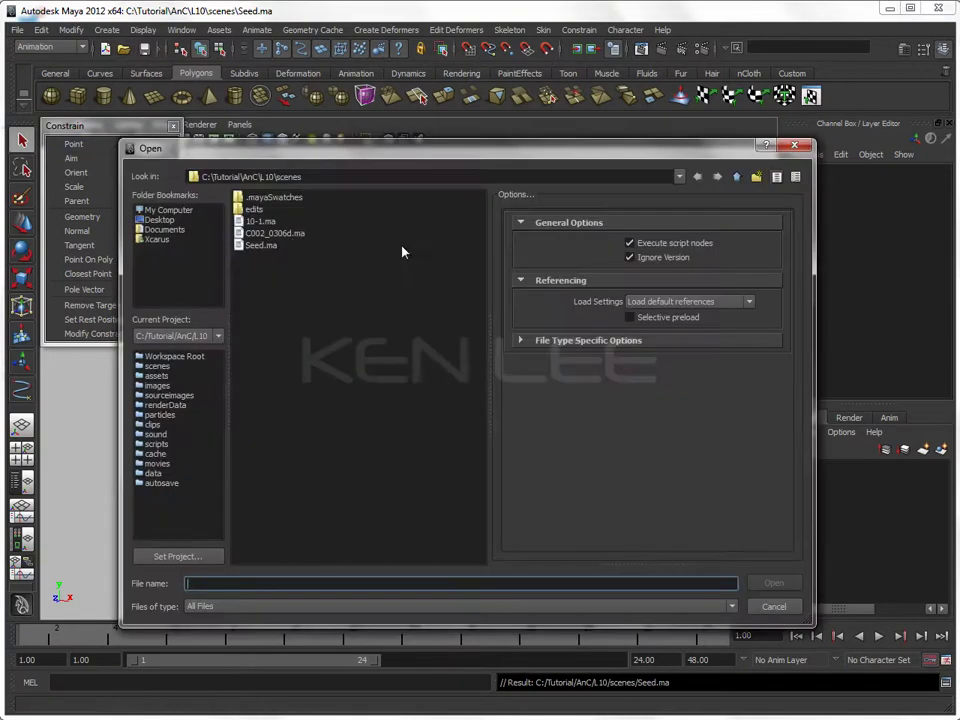
{"action": "double_click", "coordinate": [275, 233]}
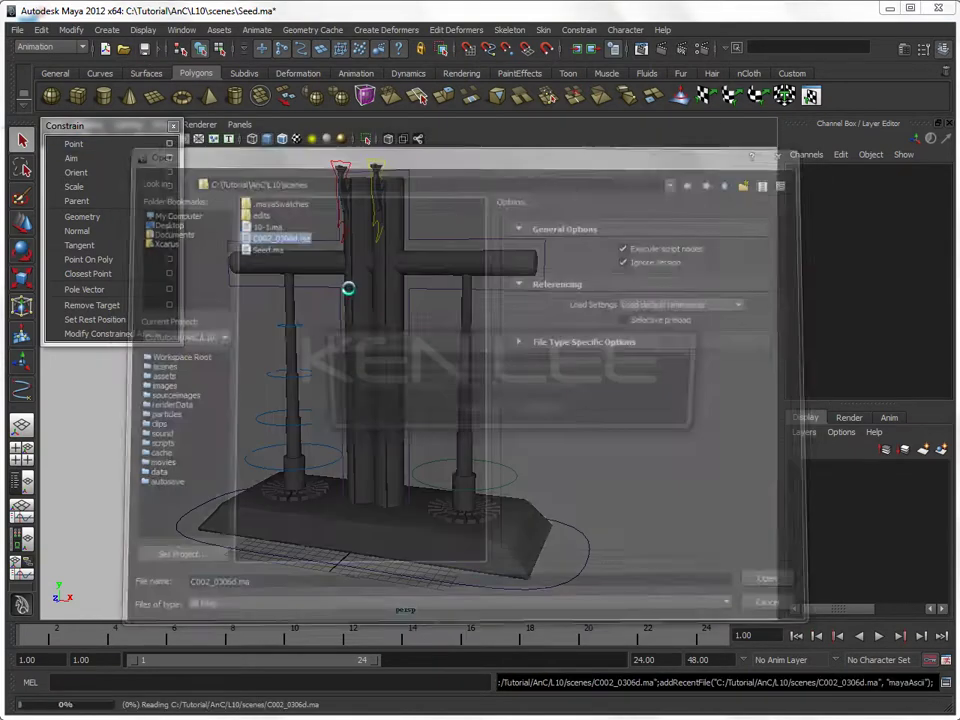
{"action": "left_click", "coordinate": [479, 411]}
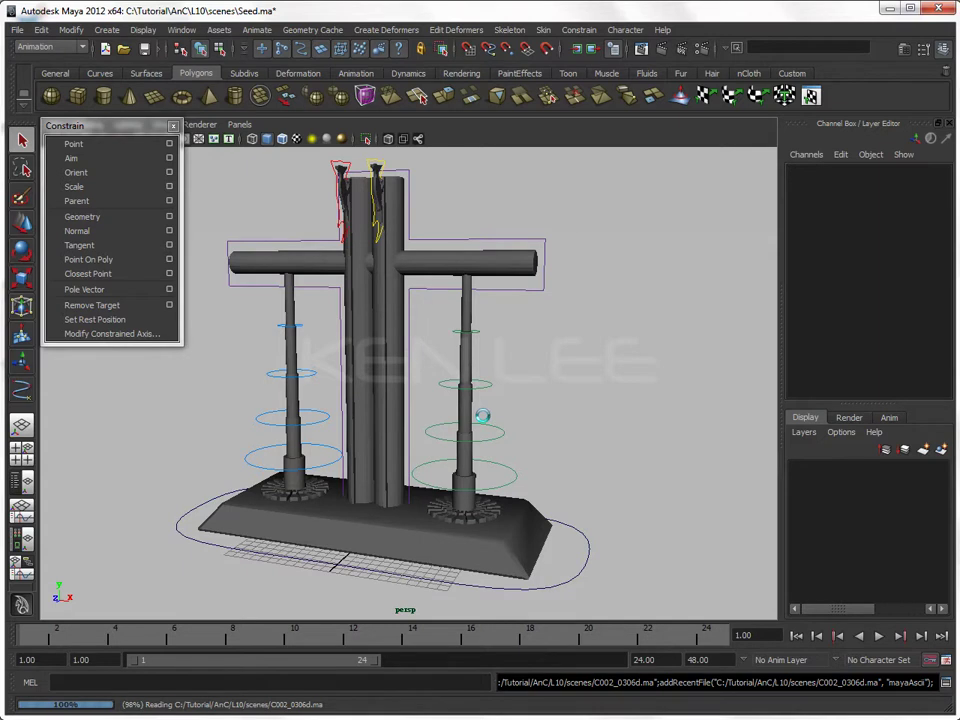
{"action": "mouse_move", "coordinate": [641, 535]}
{"action": "left_mouse_down", "text": "alt"}
{"action": "mouse_move", "coordinate": [559, 371]}
{"action": "mouse_move", "coordinate": [410, 250]}
{"action": "left_mouse_up", "text": "alt"}
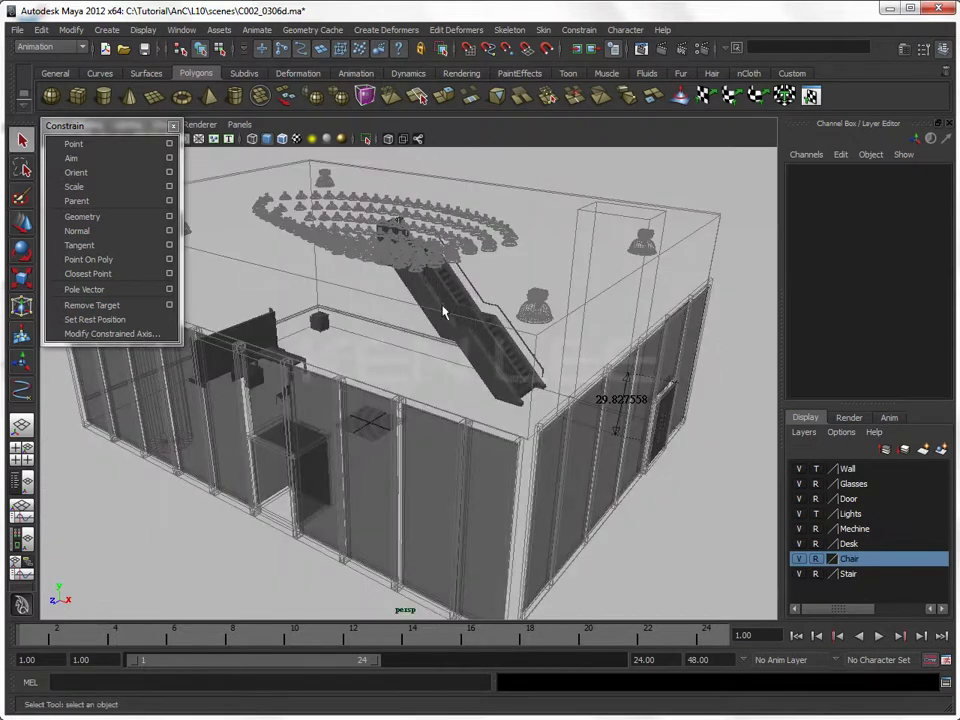
Step: Draw a polygon sphere on the grid and move it beside the office building
{"action": "left_click_drag", "start_coordinate": [445, 313], "coordinate": [700, 455], "text": "alt"}
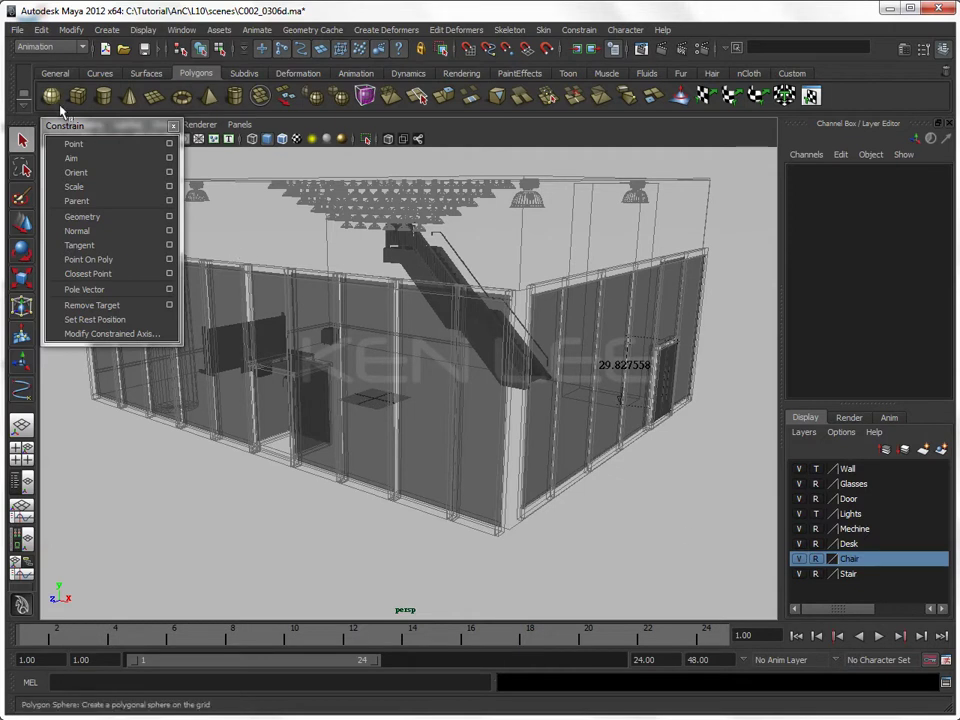
{"action": "mouse_move", "coordinate": [213, 231]}
{"action": "left_mouse_down"}
{"action": "mouse_move", "coordinate": [428, 418]}
{"action": "mouse_move", "coordinate": [660, 500]}
{"action": "mouse_move", "coordinate": [638, 450]}
{"action": "mouse_move", "coordinate": [566, 469]}
{"action": "mouse_move", "coordinate": [615, 482]}
{"action": "left_mouse_up"}
{"action": "key", "text": "w"}
{"action": "left_click", "coordinate": [660, 471]}
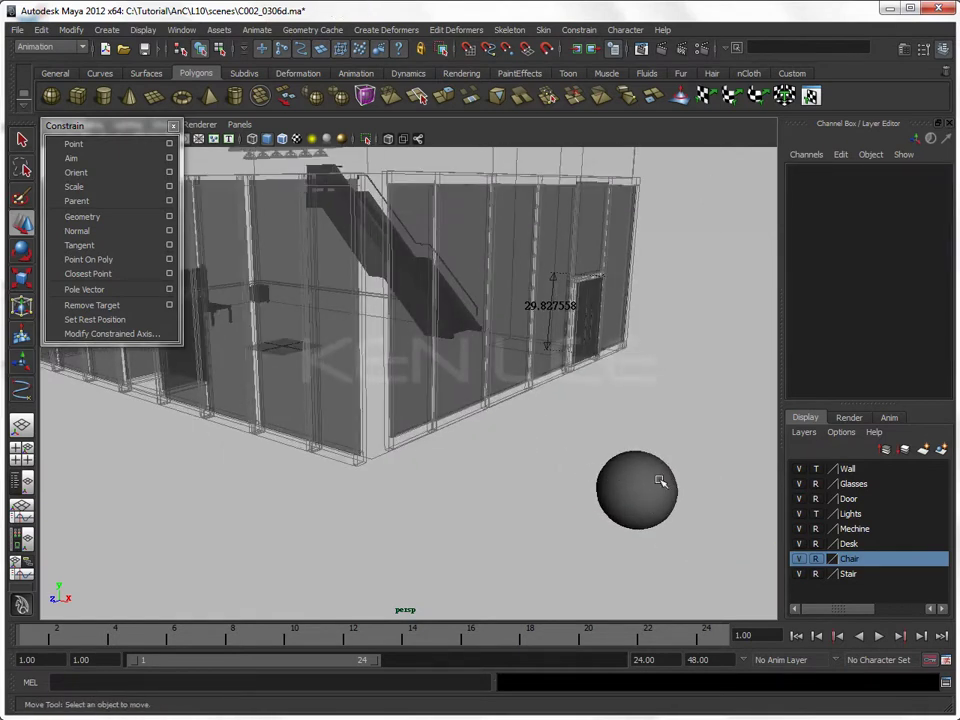
{"action": "left_click_drag", "start_coordinate": [538, 433], "coordinate": [705, 569]}
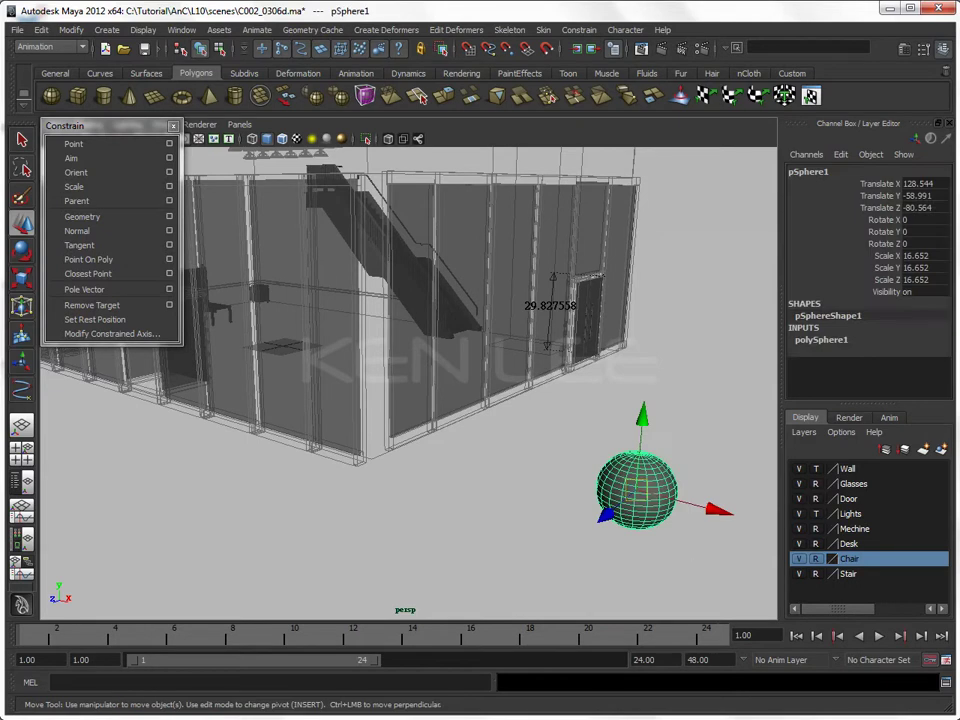
Step: Create a new display layer, layer1, containing the selected sphere
{"action": "left_click", "coordinate": [944, 452]}
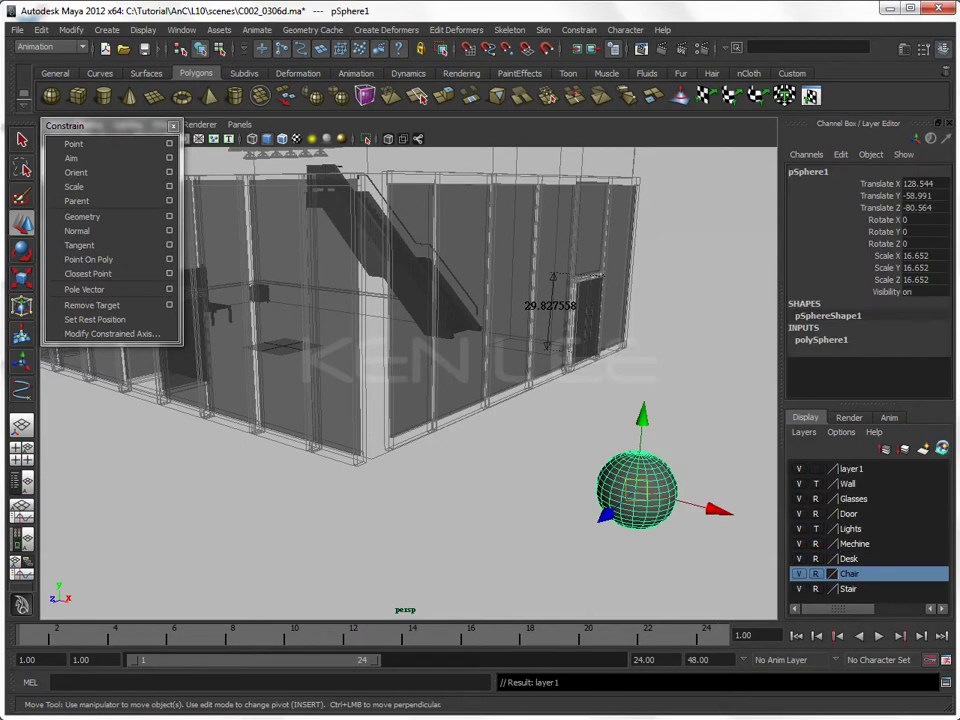
{"action": "left_click", "coordinate": [850, 468]}
{"action": "left_click", "coordinate": [707, 455]}
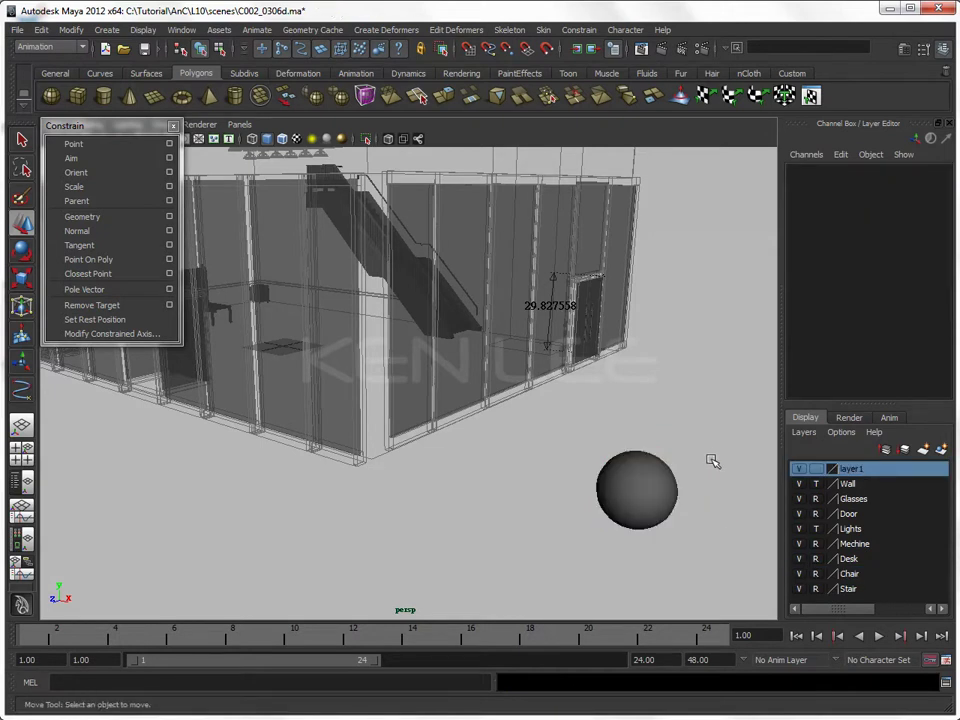
Step: Rename layer1 to Test and give it a green layer colour
{"action": "double_click", "coordinate": [852, 471]}
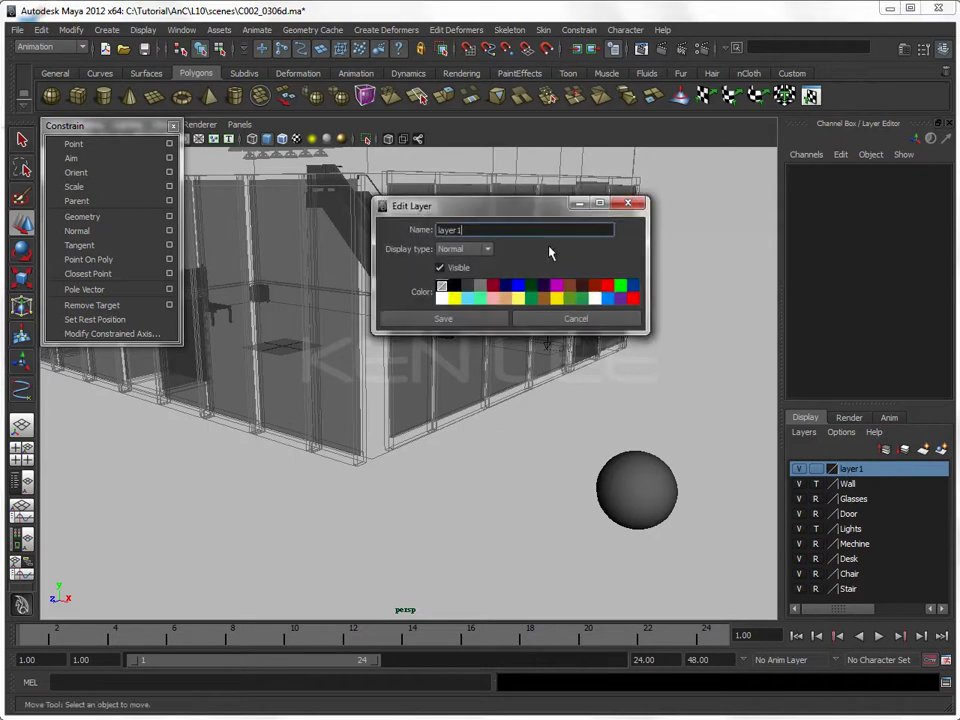
{"action": "double_click", "coordinate": [481, 230]}
{"action": "type", "text": "T"}
{"action": "left_click", "coordinate": [620, 287]}
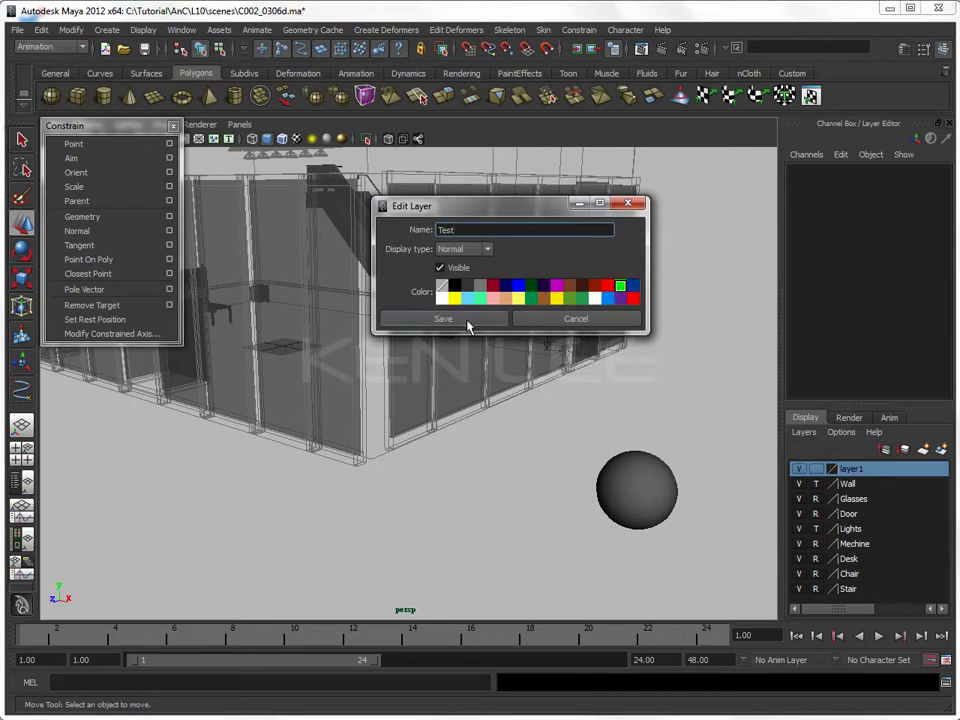
{"action": "left_click", "coordinate": [466, 319]}
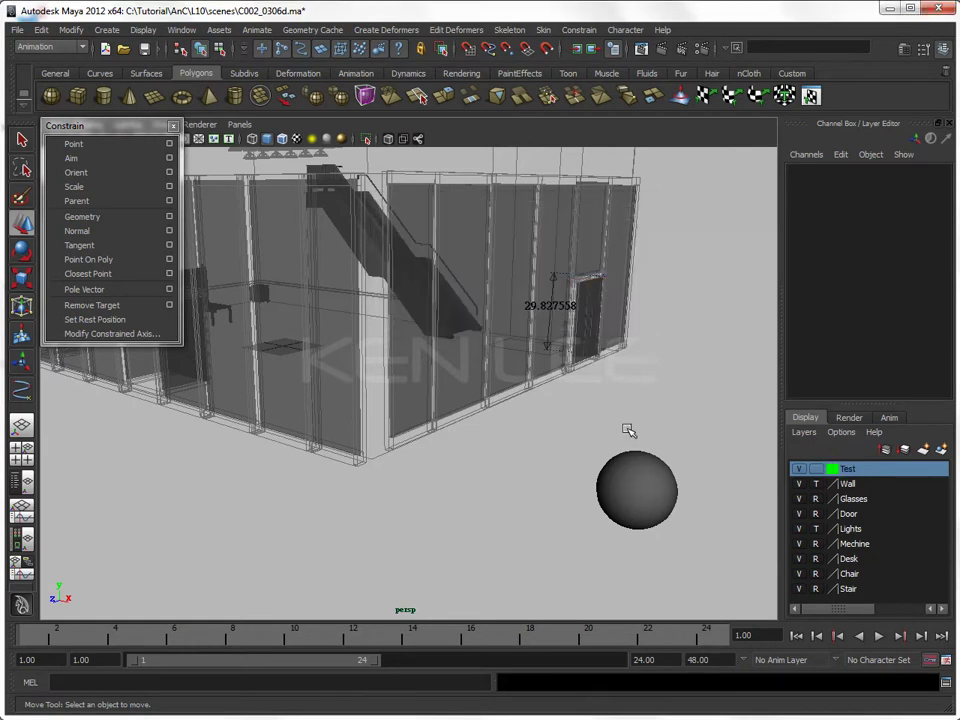
Step: Toggle wireframe and shaded display, then hide and reshow the Test layer
{"action": "key", "text": "4"}
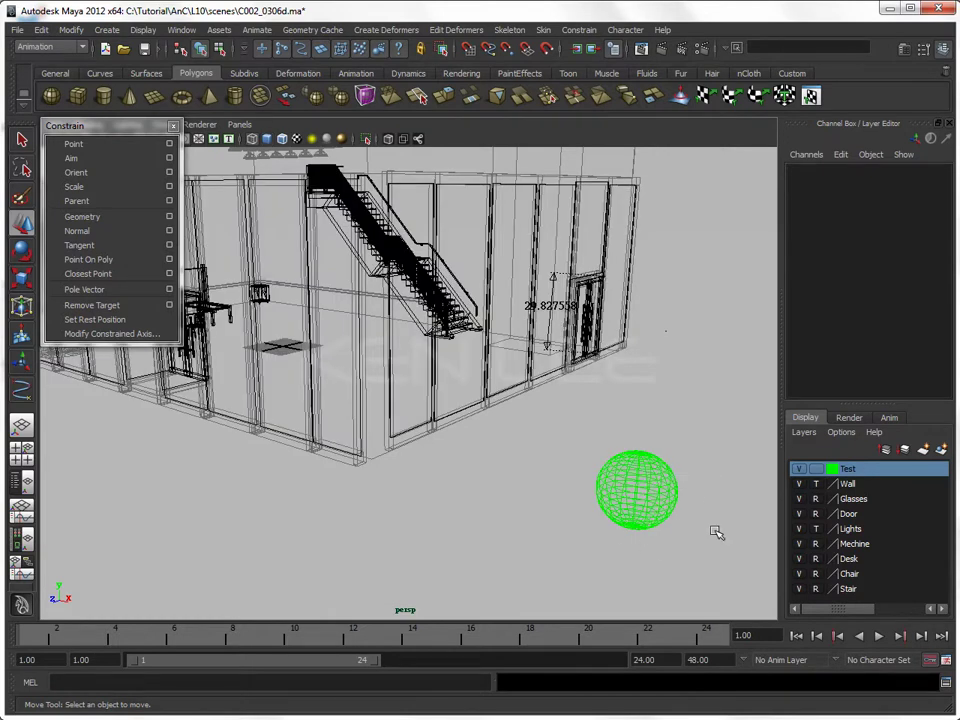
{"action": "key", "text": "5"}
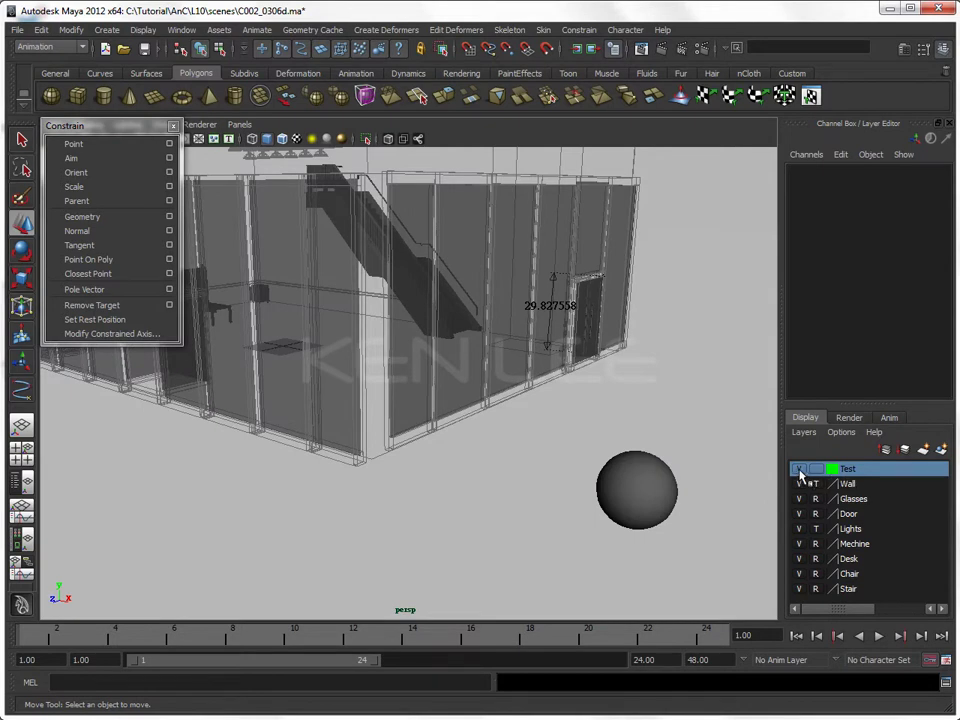
{"action": "left_click", "coordinate": [799, 469]}
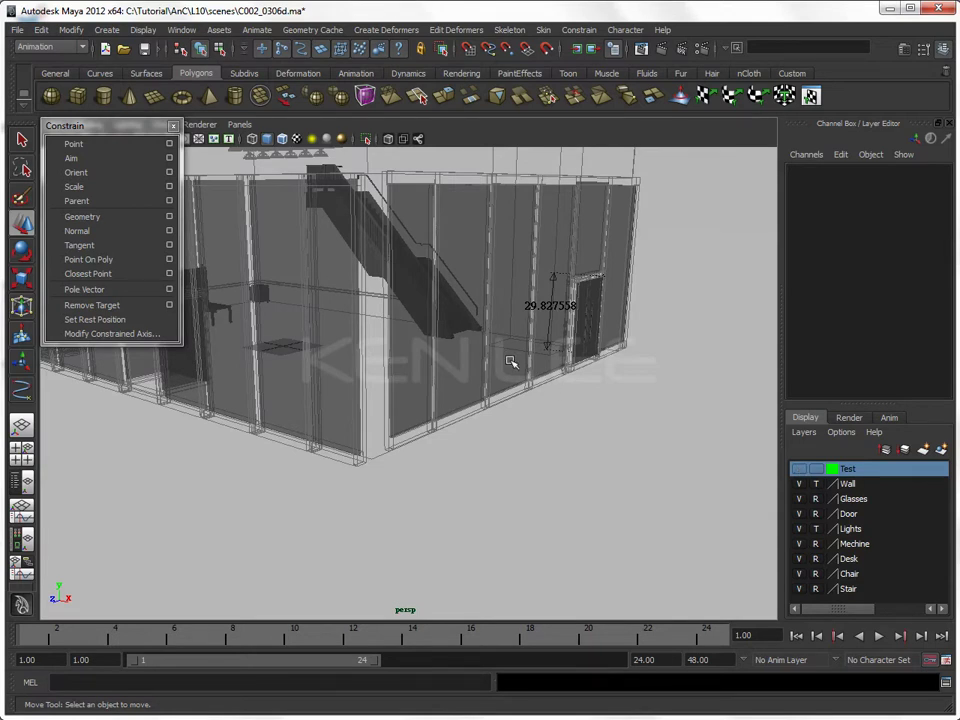
{"action": "left_click", "coordinate": [799, 469]}
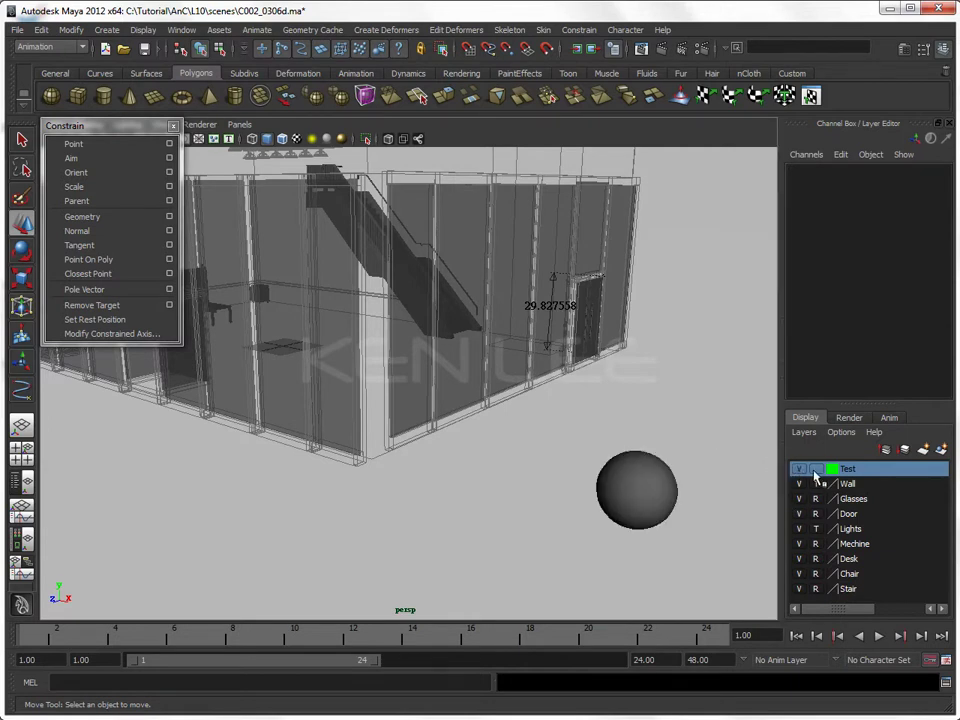
Step: Set the Test layer to template, test selecting the sphere, then switch the layer to reference
{"action": "left_click_drag", "start_coordinate": [574, 446], "coordinate": [735, 551]}
{"action": "left_click", "coordinate": [735, 551]}
{"action": "left_click", "coordinate": [816, 470]}
{"action": "mouse_move", "coordinate": [574, 429]}
{"action": "left_mouse_down"}
{"action": "mouse_move", "coordinate": [696, 561]}
{"action": "mouse_move", "coordinate": [713, 542]}
{"action": "left_mouse_up"}
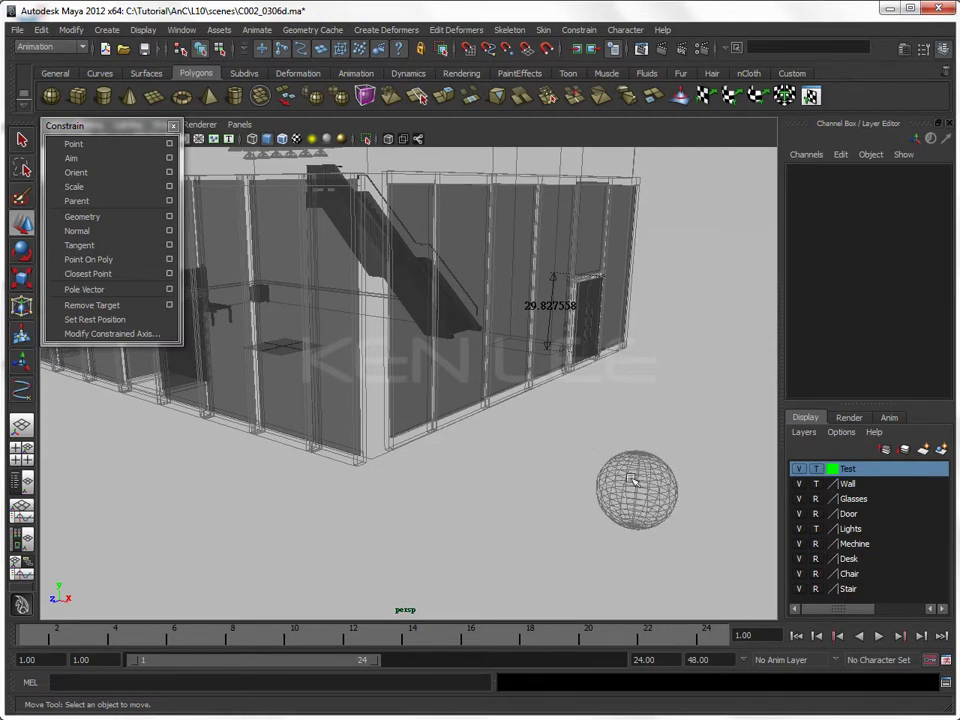
{"action": "left_click_drag", "start_coordinate": [632, 481], "coordinate": [748, 525], "text": "alt"}
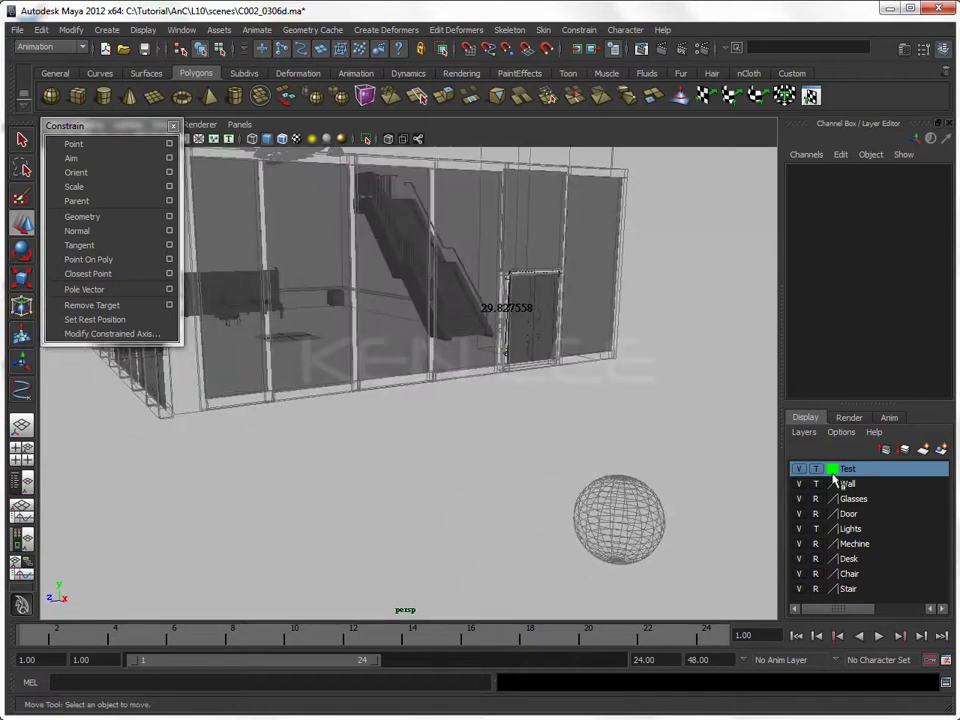
{"action": "left_click", "coordinate": [816, 469]}
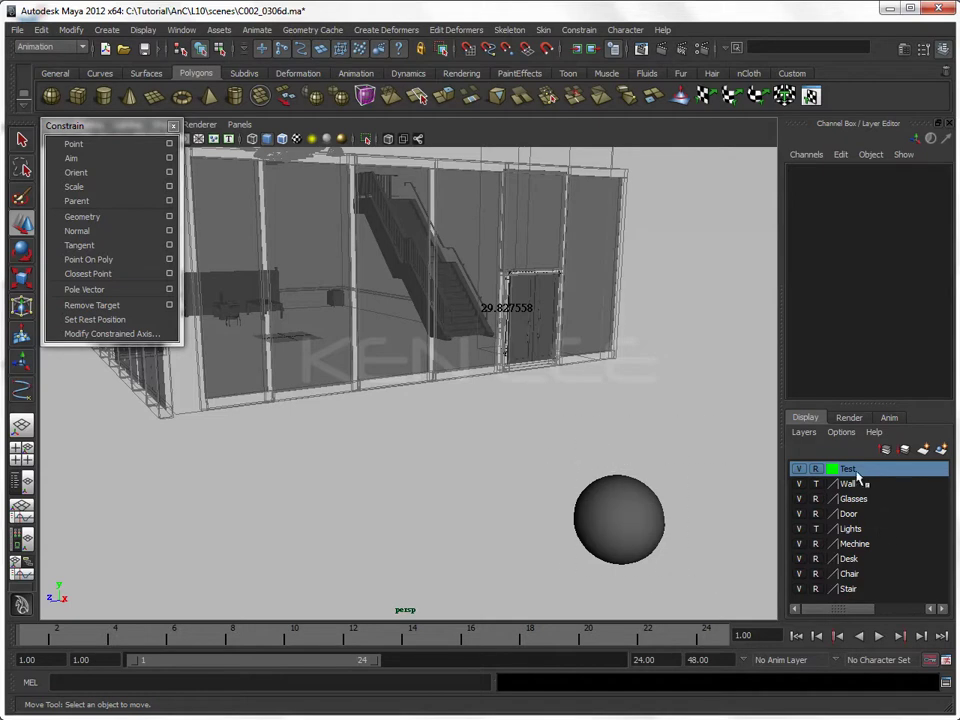
Step: Create a polygon cube, then move and scale it to roughly the sphere's size beside it
{"action": "left_click", "coordinate": [77, 96]}
{"action": "mouse_move", "coordinate": [286, 337]}
{"action": "left_mouse_down"}
{"action": "mouse_move", "coordinate": [430, 505]}
{"action": "mouse_move", "coordinate": [568, 446]}
{"action": "left_mouse_up"}
{"action": "key", "text": "r"}
{"action": "left_click", "coordinate": [568, 446]}
{"action": "left_click_drag", "start_coordinate": [317, 418], "coordinate": [491, 555]}
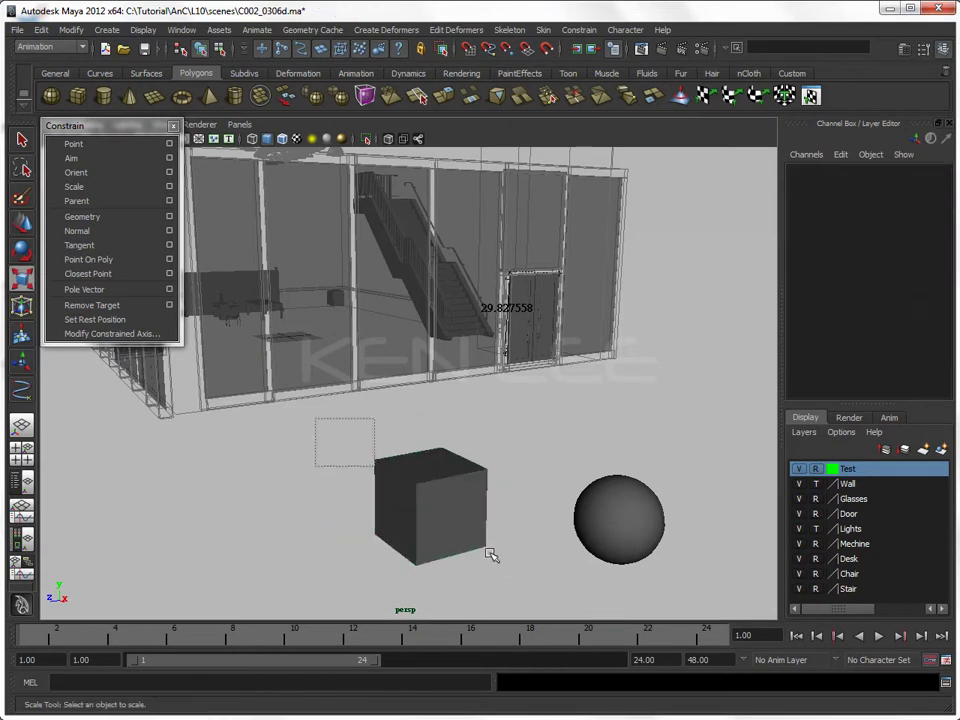
Step: Add the cube to the Test layer, test hiding and templating it, then restore normal display
{"action": "right_click", "coordinate": [860, 470]}
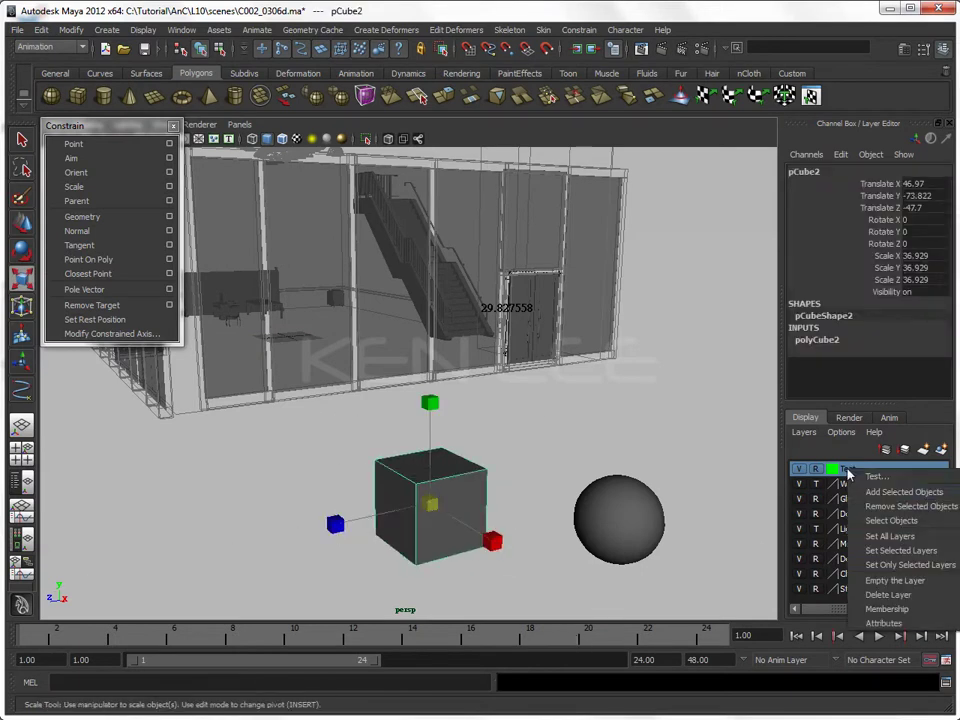
{"action": "left_click", "coordinate": [889, 493]}
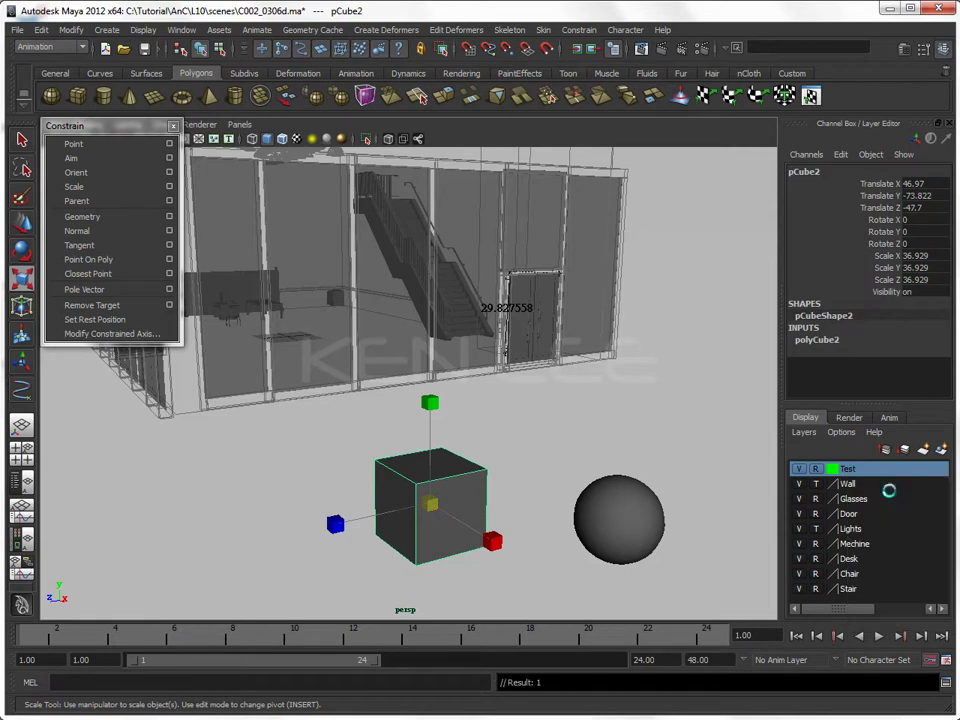
{"action": "left_click", "coordinate": [748, 538]}
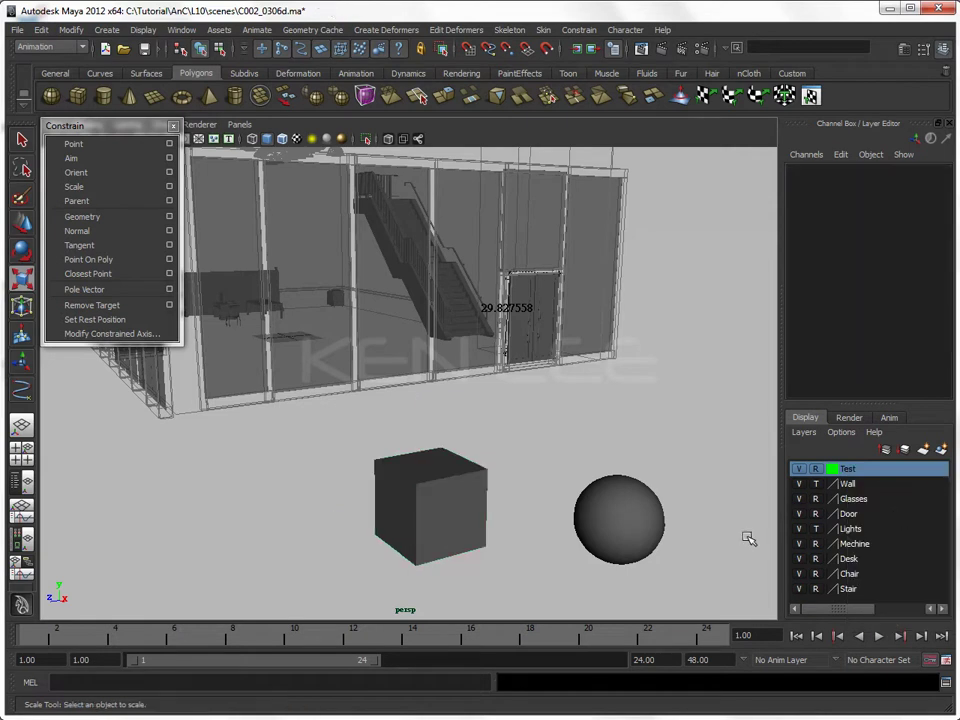
{"action": "left_click", "coordinate": [818, 469]}
{"action": "left_click", "coordinate": [800, 470]}
{"action": "left_click", "coordinate": [800, 469]}
{"action": "left_click", "coordinate": [816, 469]}
{"action": "left_click", "coordinate": [816, 469]}
{"action": "left_click_drag", "start_coordinate": [617, 467], "coordinate": [688, 574]}
Step: Remove the sphere from the Test layer and check that hiding the layer leaves it visible
{"action": "right_click", "coordinate": [866, 472]}
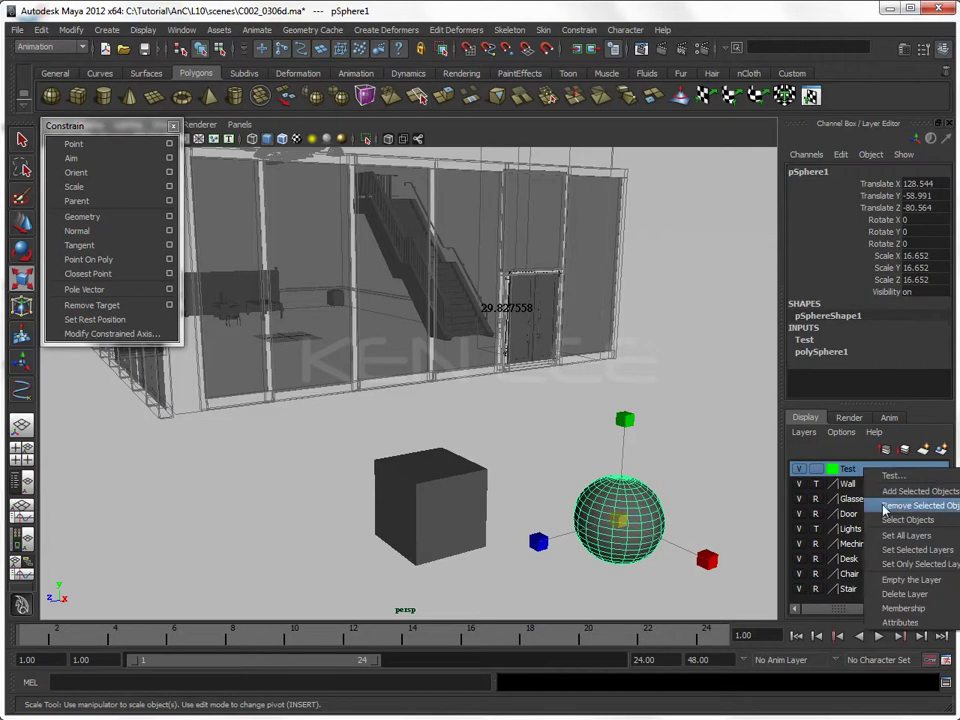
{"action": "left_click", "coordinate": [884, 506]}
{"action": "left_click", "coordinate": [681, 471]}
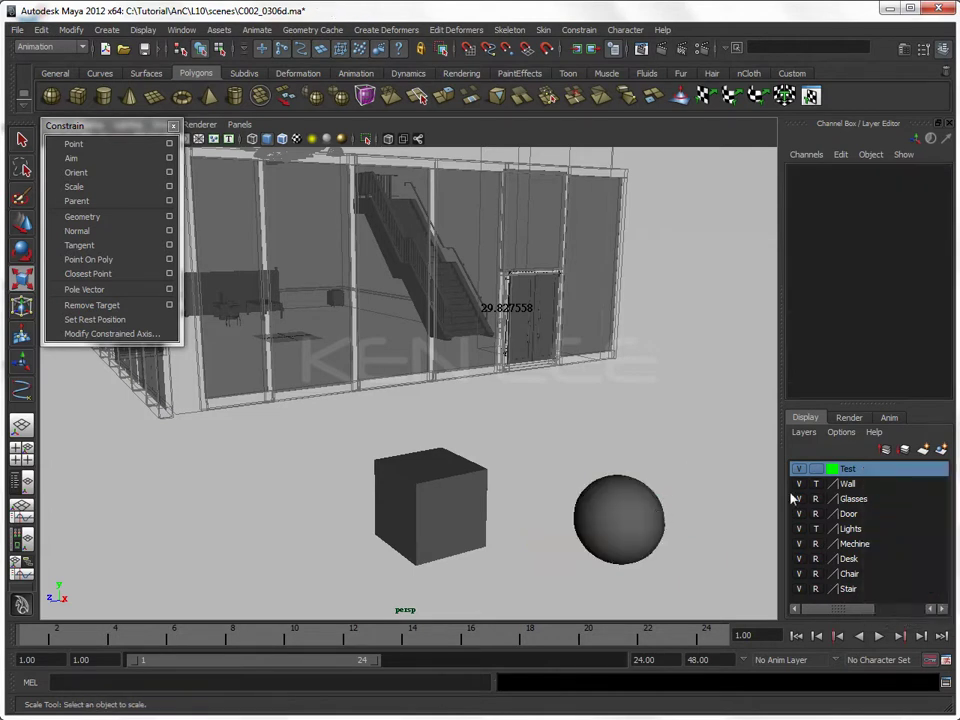
{"action": "left_click", "coordinate": [799, 469]}
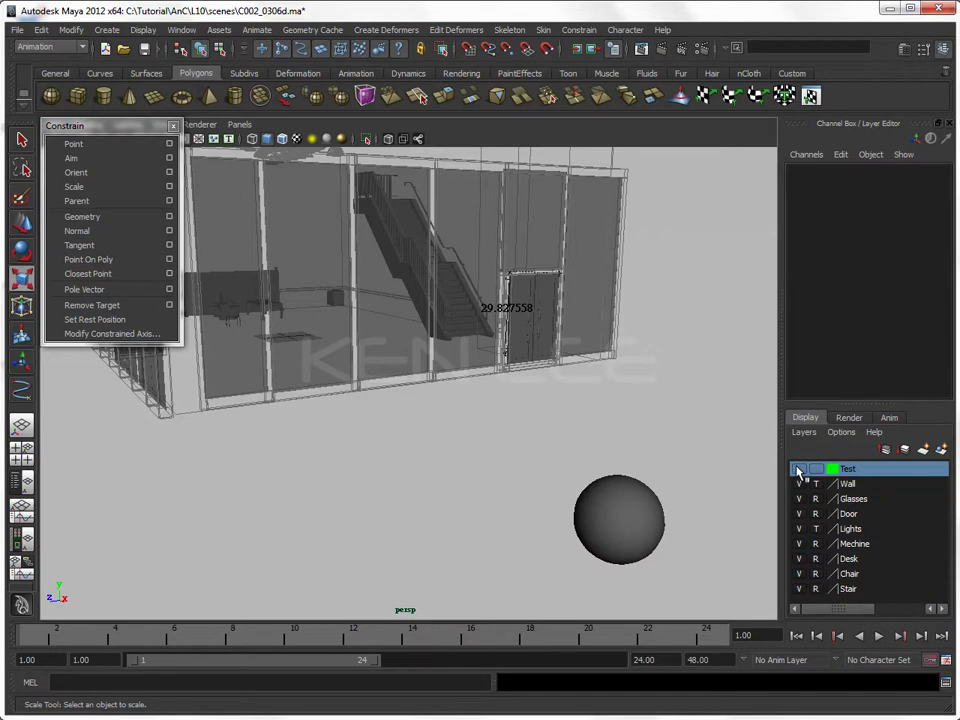
{"action": "left_click", "coordinate": [799, 469]}
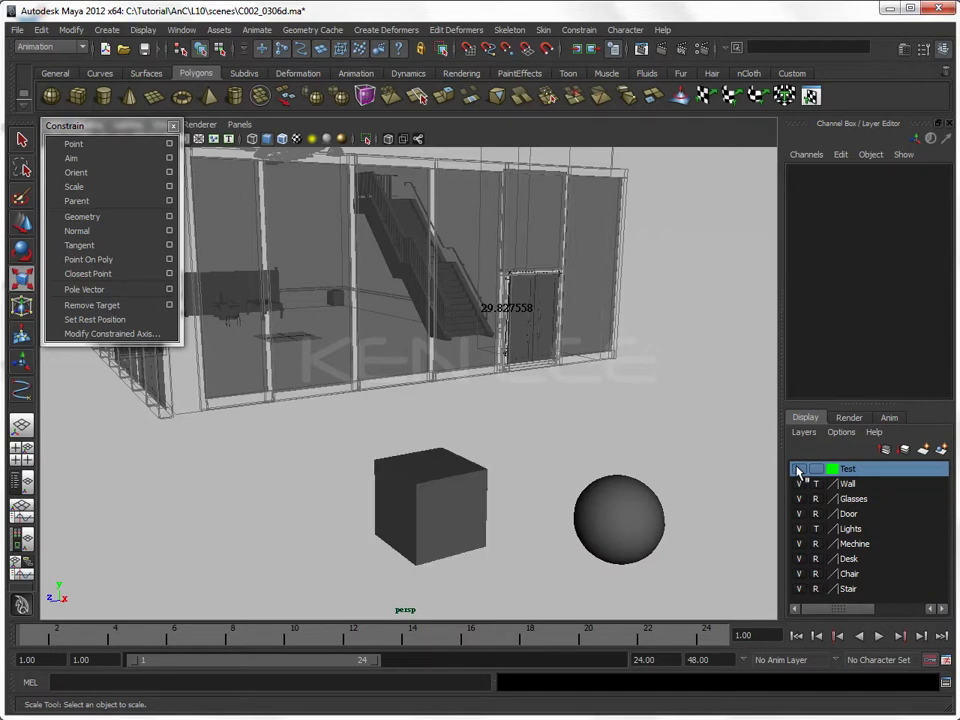
Step: Delete the Test layer, then delete the cube and sphere from the scene
{"action": "right_click", "coordinate": [856, 472]}
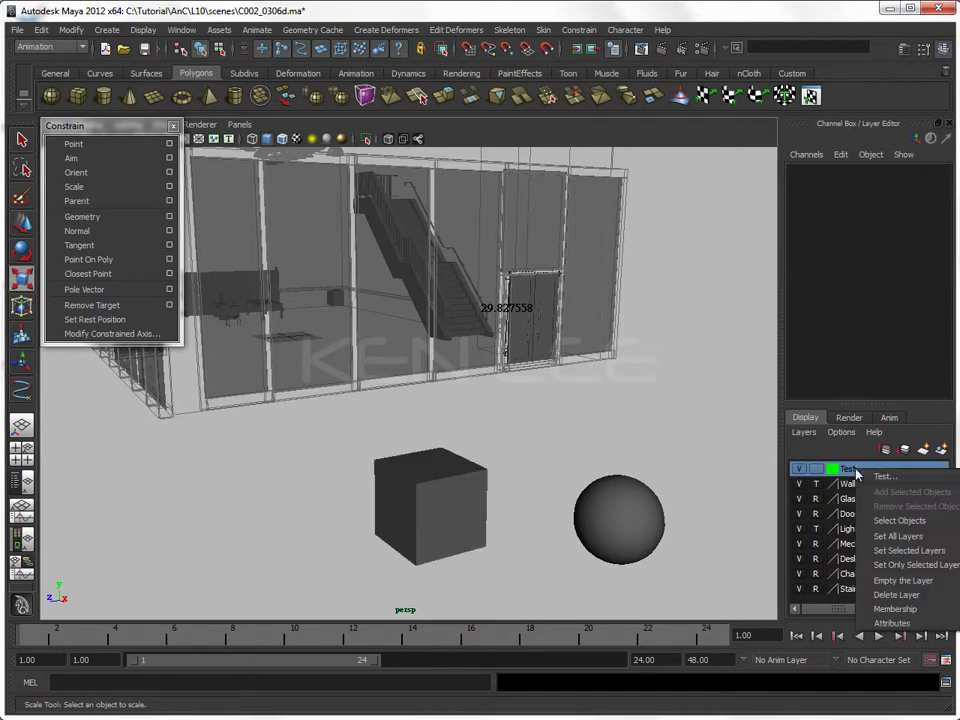
{"action": "left_click", "coordinate": [848, 598]}
{"action": "left_click_drag", "start_coordinate": [356, 424], "coordinate": [692, 583]}
{"action": "key", "text": "Delete"}
{"action": "middle_click_drag", "start_coordinate": [575, 478], "coordinate": [572, 481], "text": "alt"}
{"action": "mouse_move", "coordinate": [572, 481]}
{"action": "left_mouse_down", "text": "alt"}
{"action": "mouse_move", "coordinate": [570, 508]}
{"action": "mouse_move", "coordinate": [579, 461]}
{"action": "mouse_move", "coordinate": [579, 474]}
{"action": "mouse_move", "coordinate": [539, 454]}
{"action": "left_mouse_up", "text": "alt"}
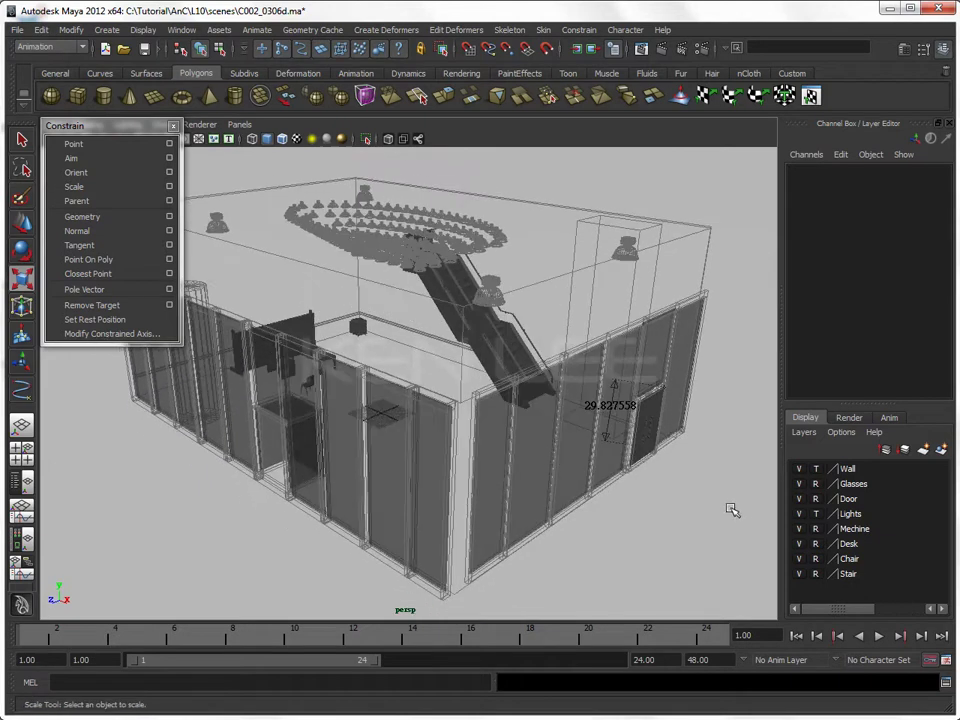
{"action": "left_click", "coordinate": [799, 469]}
{"action": "left_click", "coordinate": [799, 469]}
{"action": "left_click", "coordinate": [815, 469]}
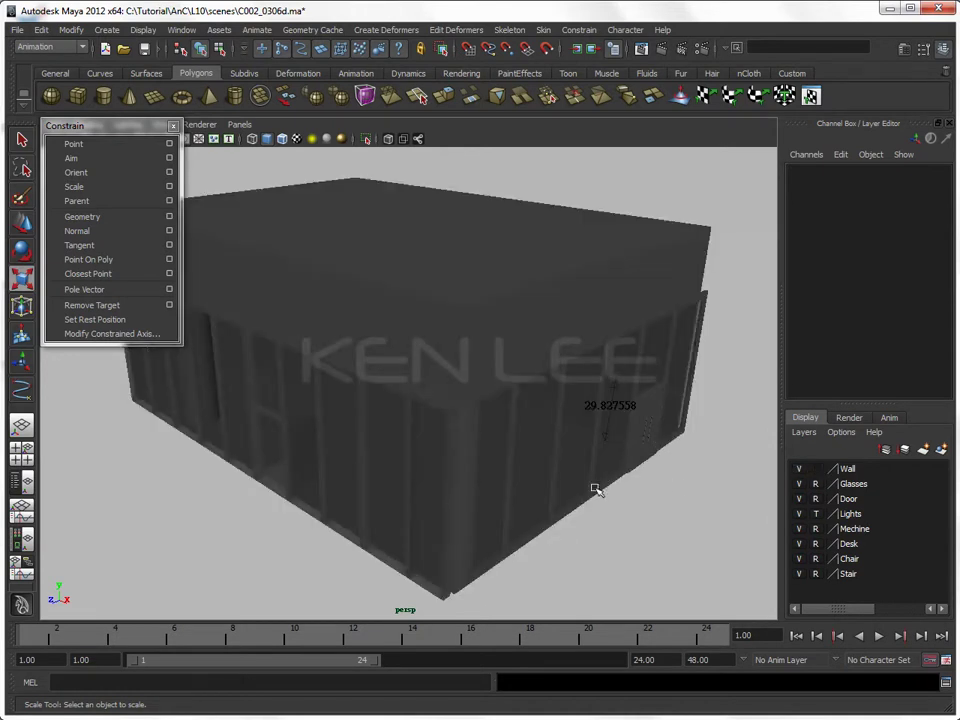
{"action": "left_click", "coordinate": [799, 469]}
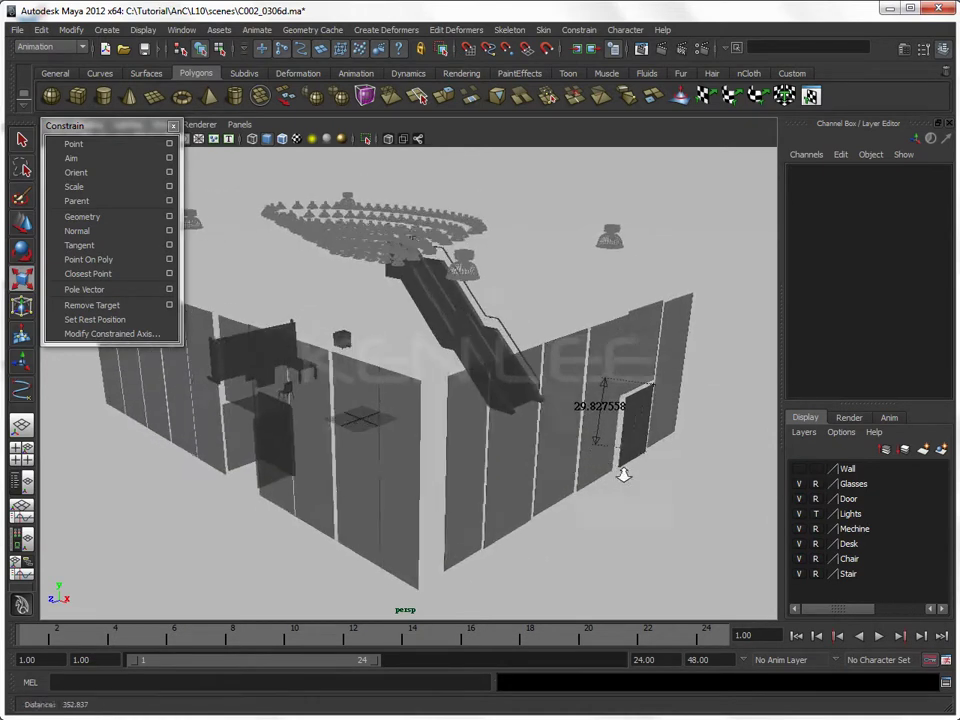
{"action": "left_click", "coordinate": [799, 469]}
{"action": "left_click_drag", "start_coordinate": [680, 473], "coordinate": [619, 461], "text": "alt"}
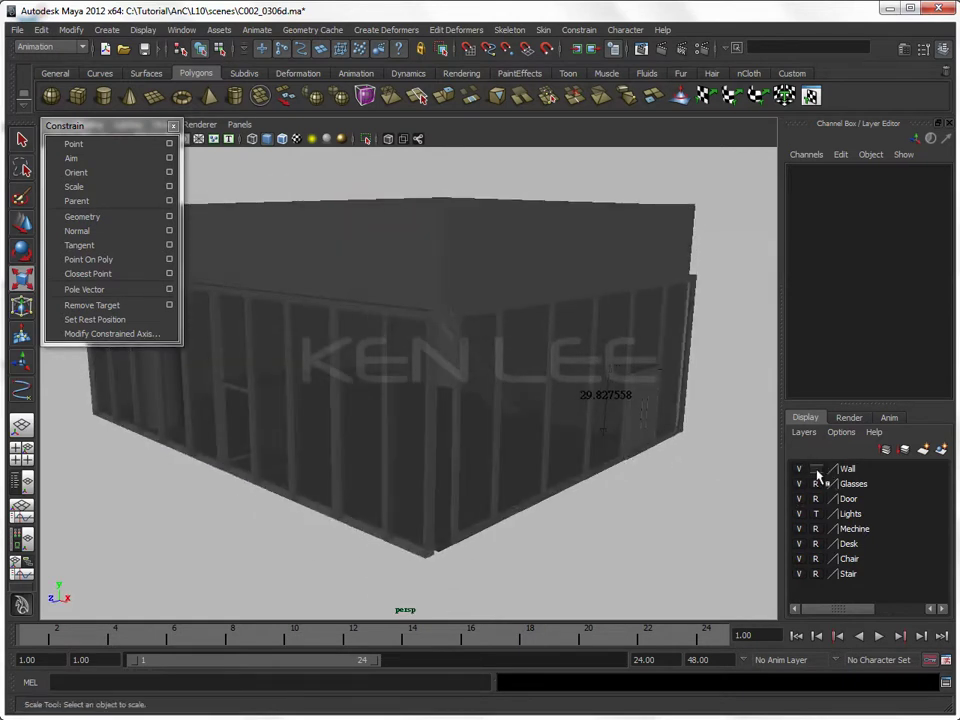
{"action": "left_click", "coordinate": [816, 469]}
{"action": "mouse_move", "coordinate": [585, 514]}
{"action": "left_mouse_down", "text": "alt"}
{"action": "mouse_move", "coordinate": [574, 527]}
{"action": "mouse_move", "coordinate": [473, 526]}
{"action": "mouse_move", "coordinate": [542, 523]}
{"action": "mouse_move", "coordinate": [527, 505]}
{"action": "mouse_move", "coordinate": [443, 508]}
{"action": "left_mouse_up", "text": "alt"}
{"action": "right_click_drag", "start_coordinate": [443, 508], "coordinate": [438, 538], "text": "alt"}
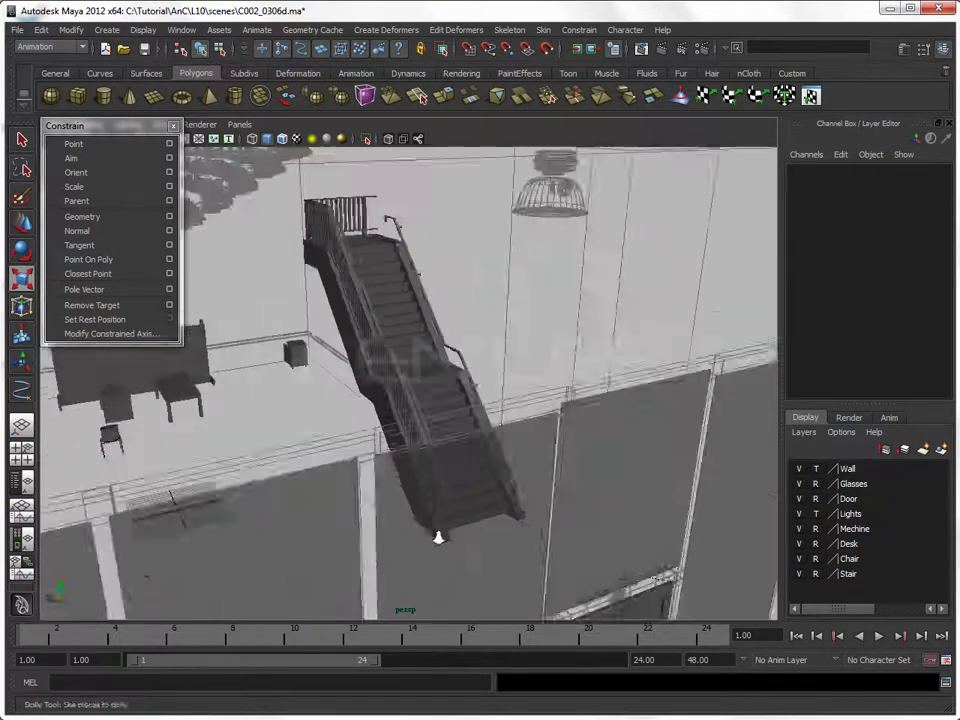
{"action": "left_click_drag", "start_coordinate": [438, 538], "coordinate": [432, 395], "text": "alt"}
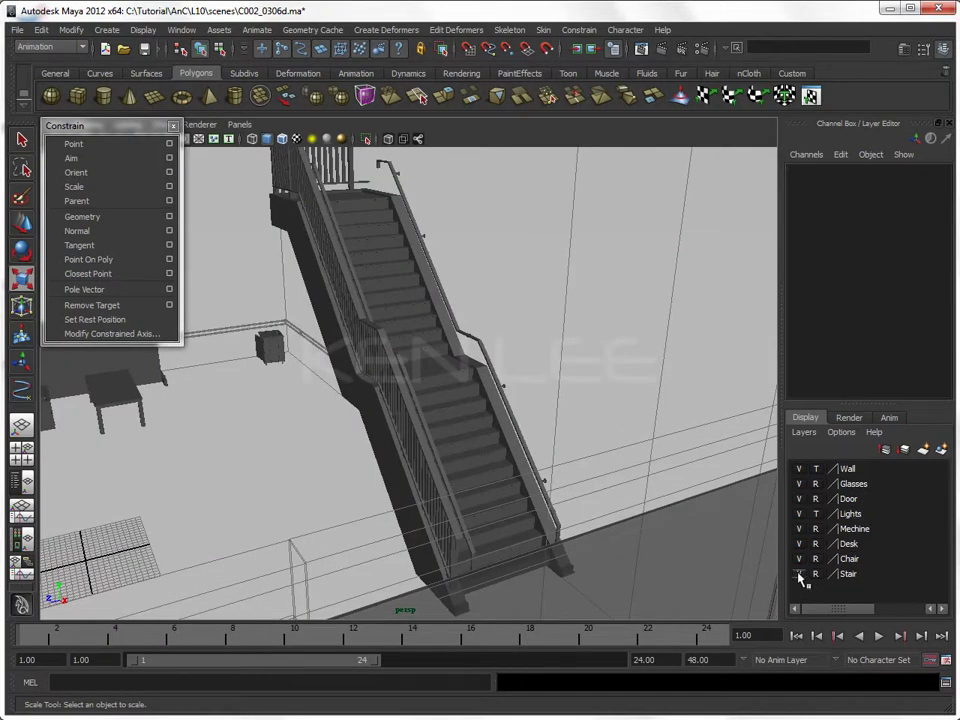
{"action": "left_click", "coordinate": [816, 575]}
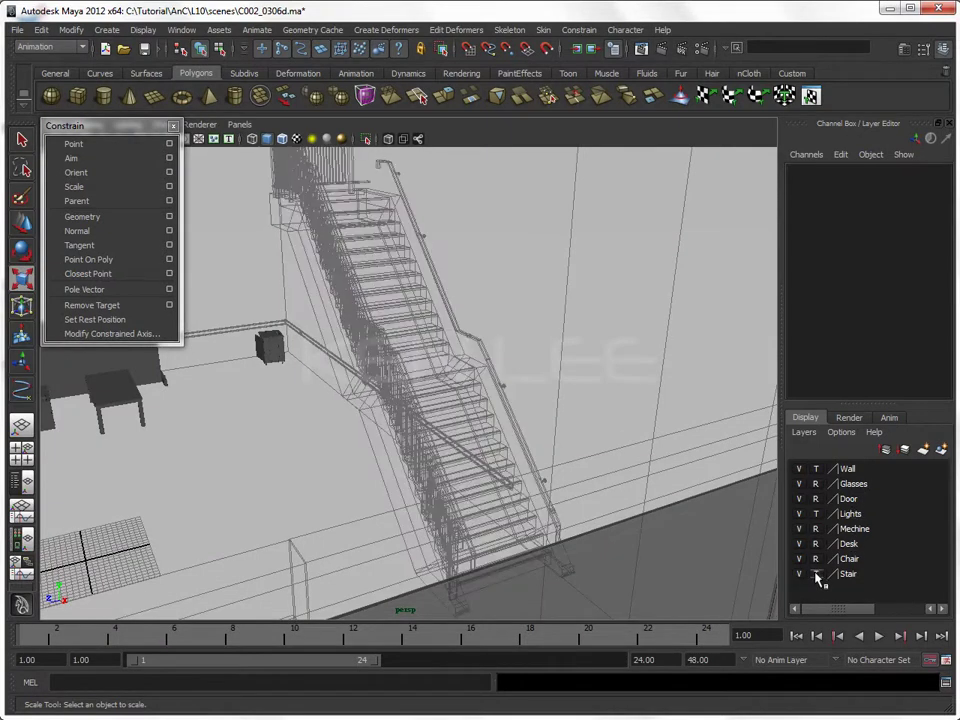
{"action": "left_click_drag", "start_coordinate": [585, 484], "coordinate": [375, 456], "text": "alt"}
{"action": "left_click", "coordinate": [816, 575]}
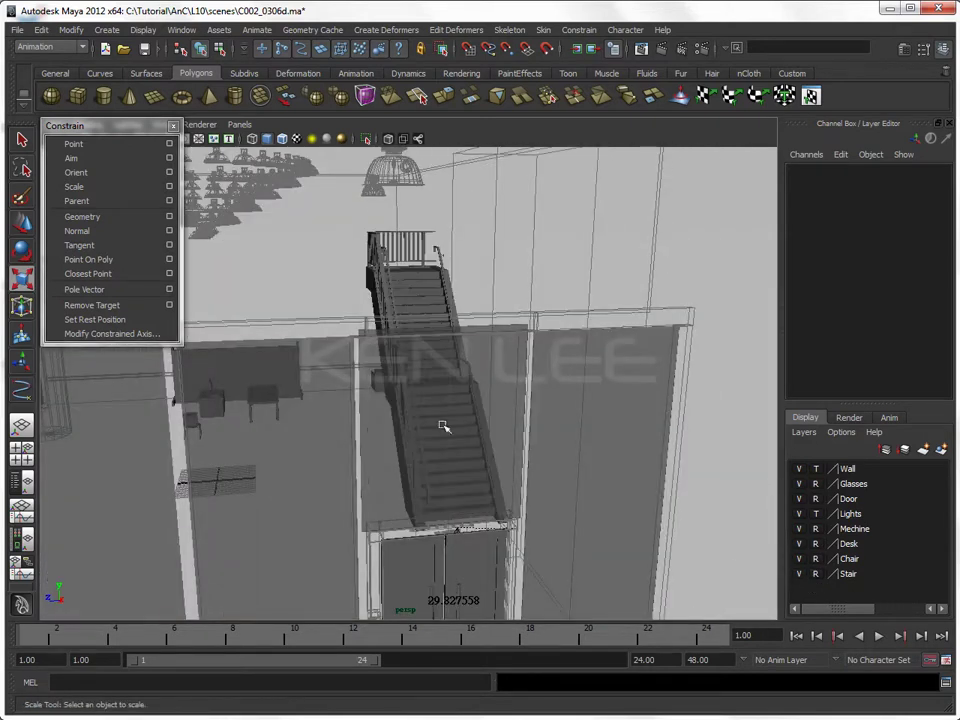
{"action": "left_click_drag", "start_coordinate": [443, 426], "coordinate": [354, 386], "text": "alt"}
{"action": "mouse_move", "coordinate": [354, 386]}
{"action": "right_mouse_down", "text": "alt"}
{"action": "mouse_move", "coordinate": [488, 473]}
{"action": "mouse_move", "coordinate": [480, 420]}
{"action": "right_mouse_up", "text": "alt"}
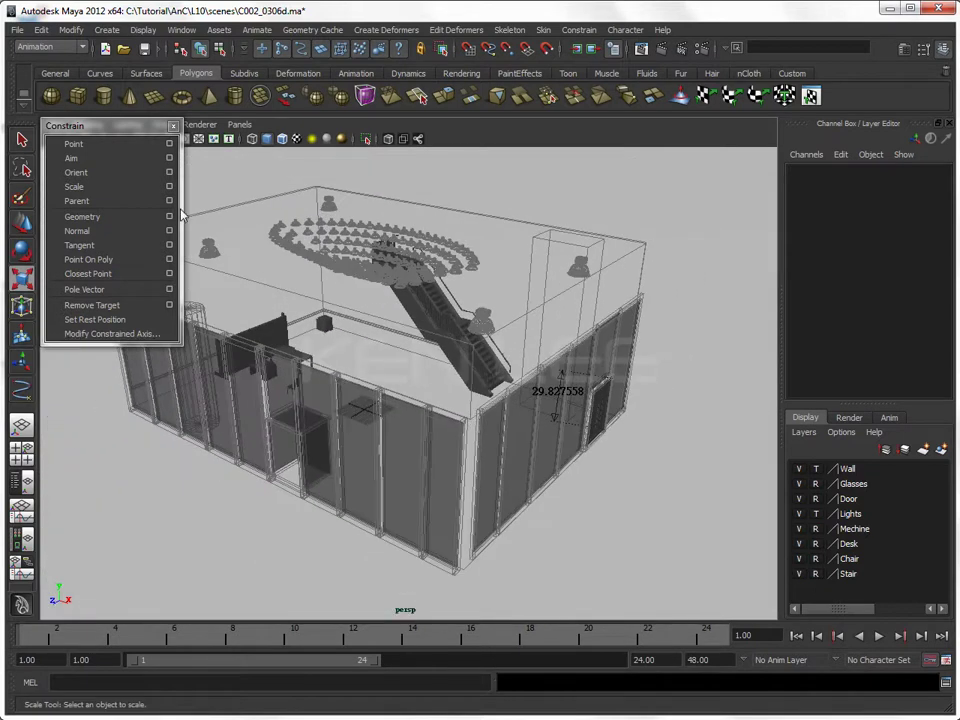